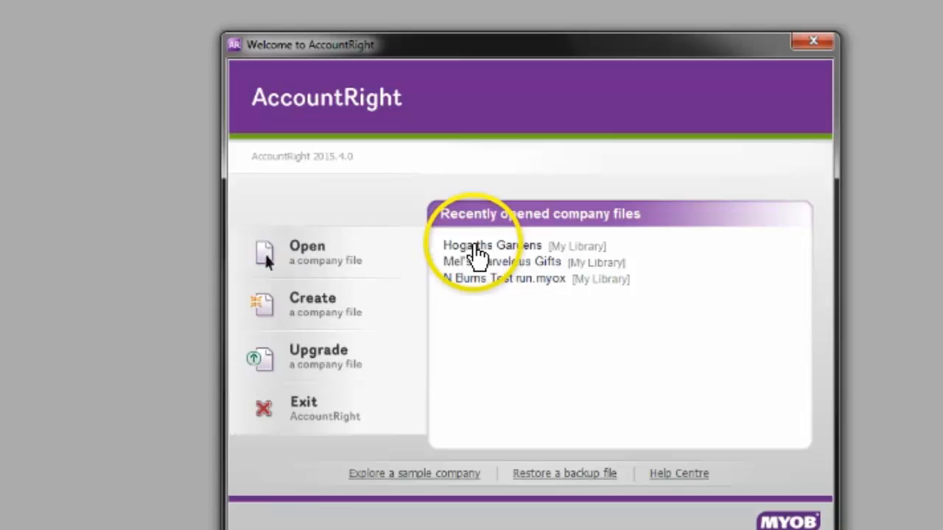
Sign on to the Hogarths Gardens company file as Administrator and set its use to practice, evaluation or study purposes.
left_click(478, 247)
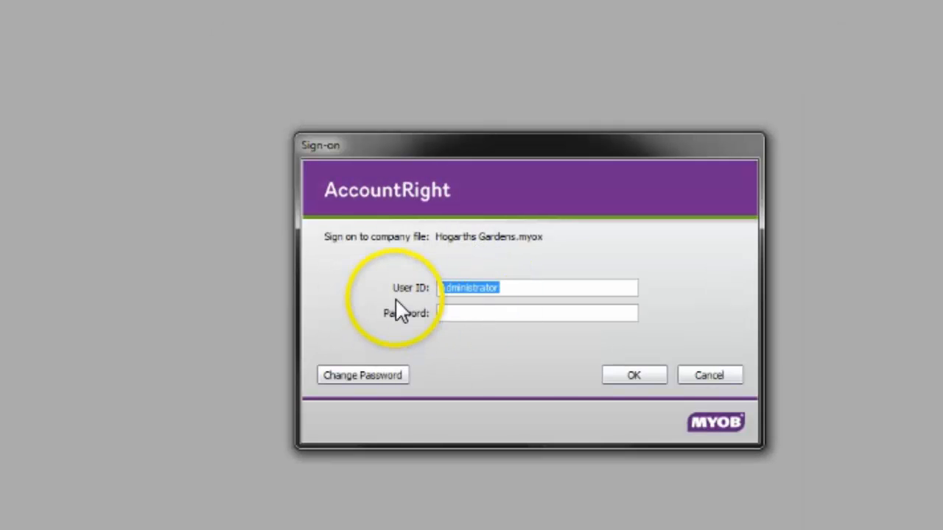
left_click(644, 377)
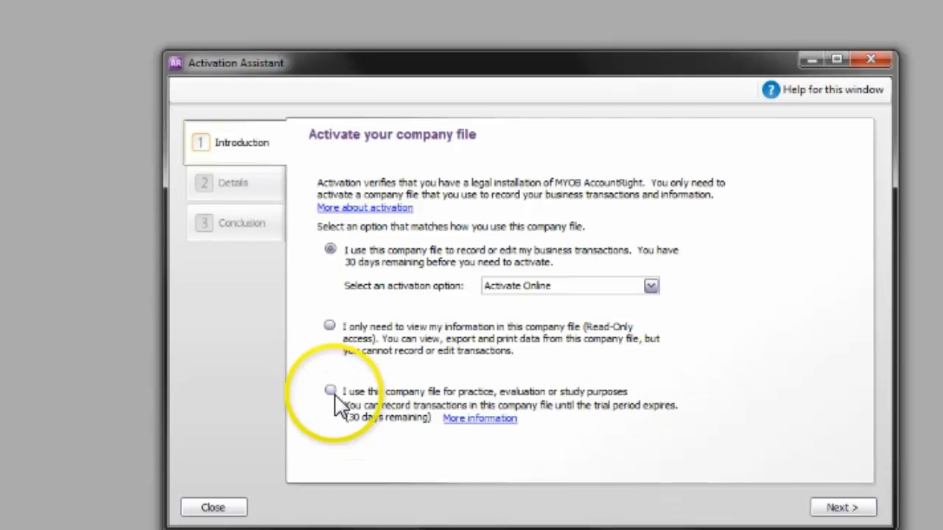
left_click(331, 395)
left_click(840, 508)
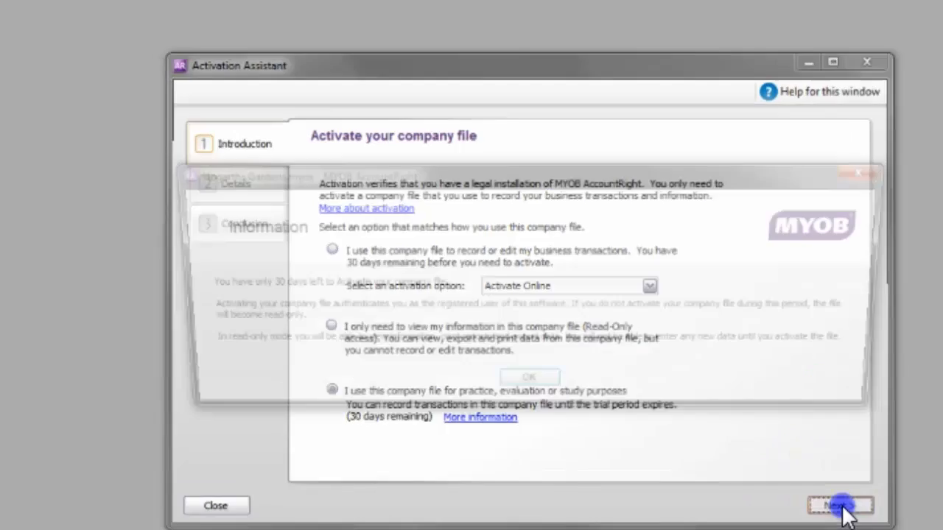
left_click(529, 397)
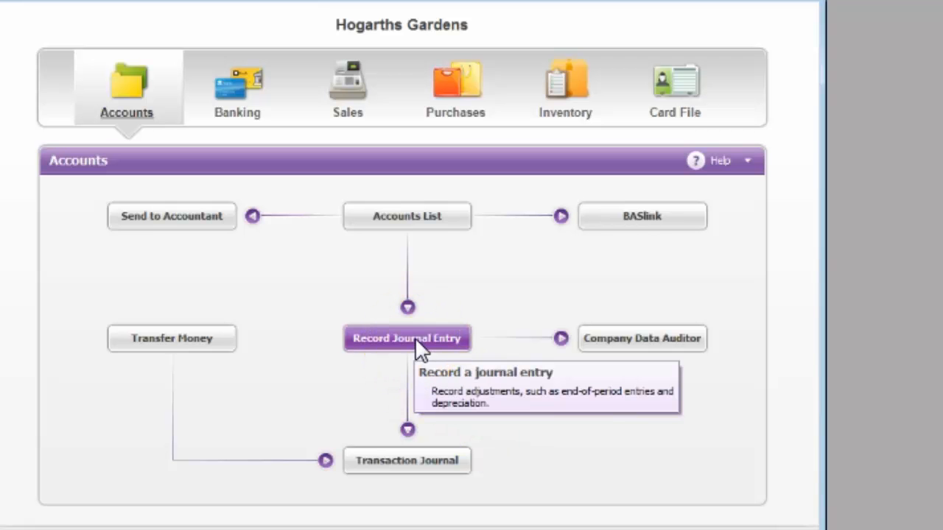
Start a journal entry and create an Other Current Asset account numbered 1-5500 named Inventories for its first line.
left_click(415, 337)
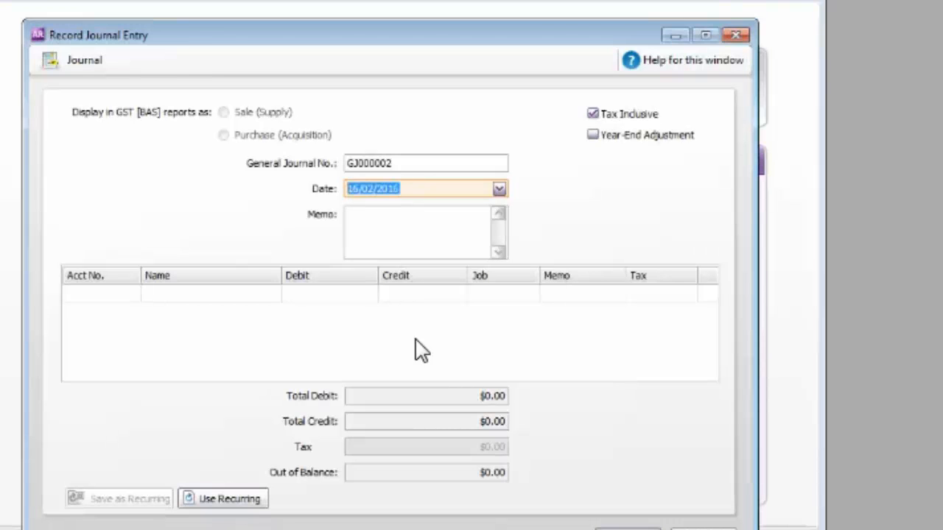
left_click(131, 293)
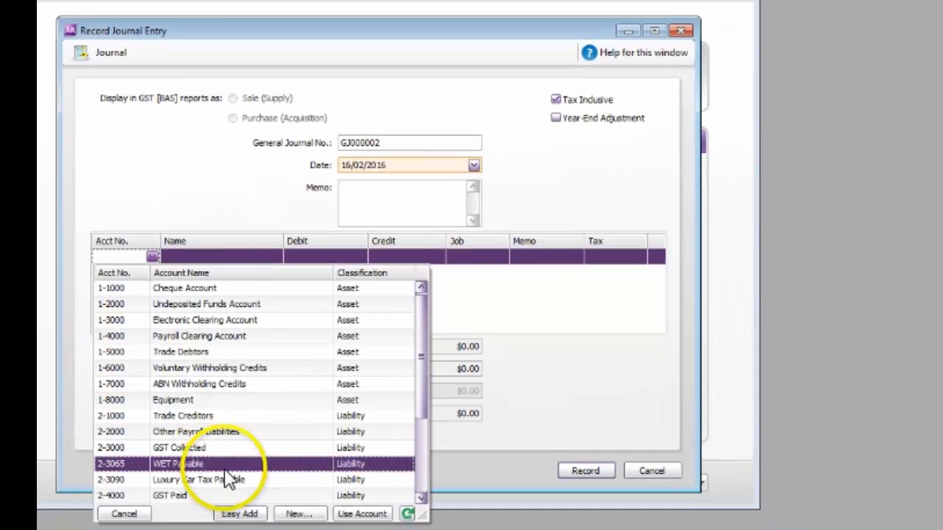
left_click(306, 513)
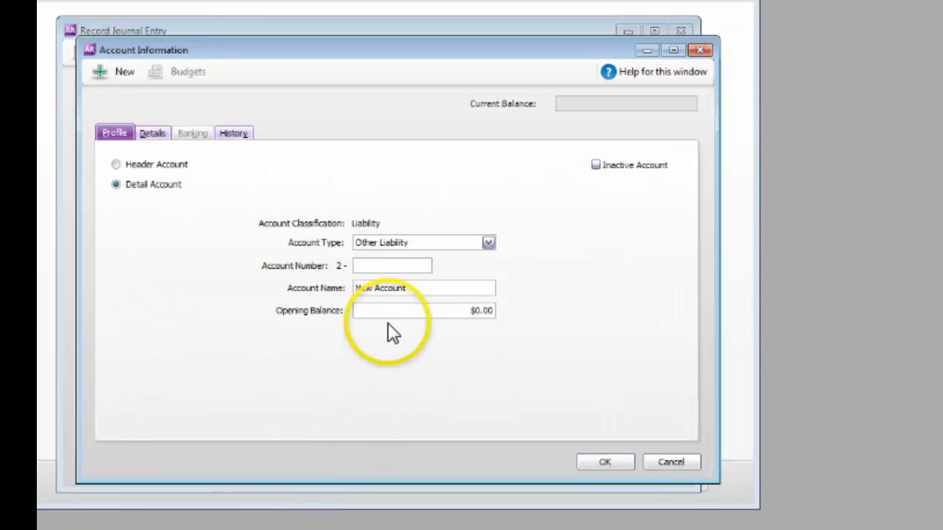
left_click(489, 242)
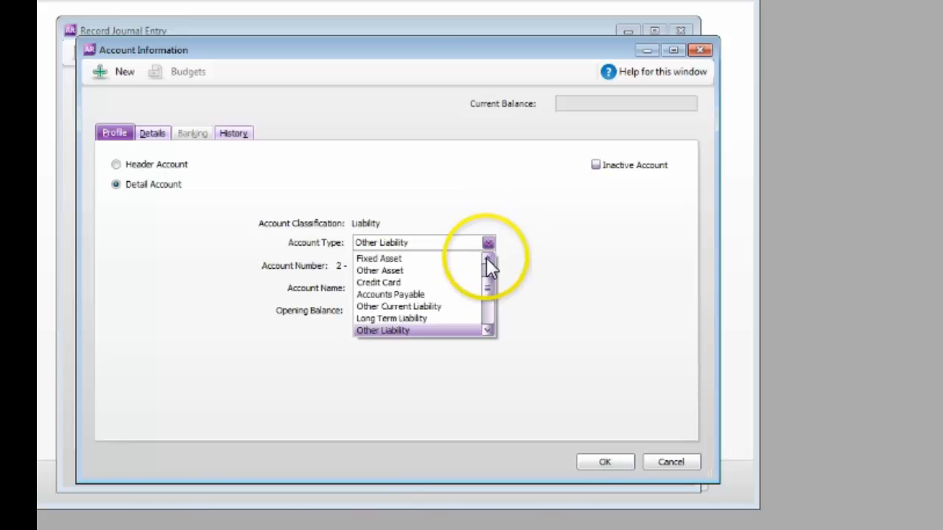
left_click(486, 259)
left_click(486, 259)
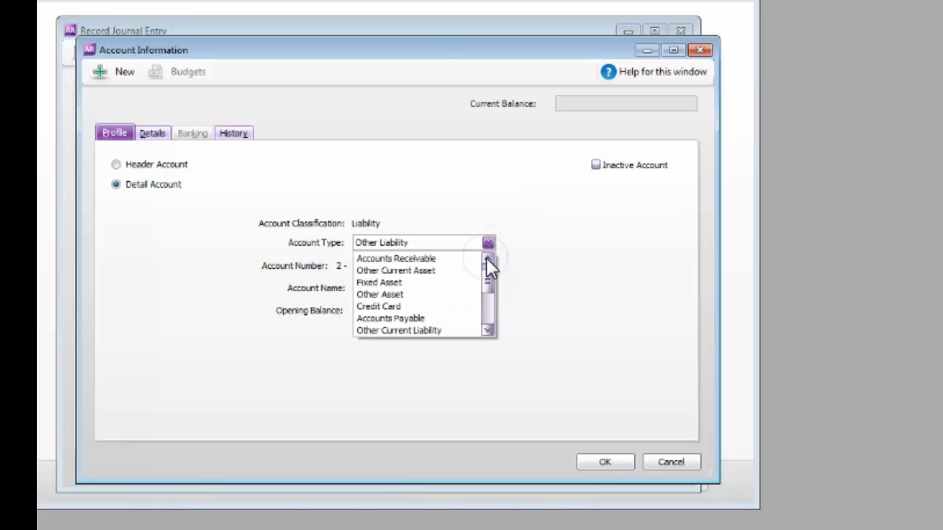
left_click(438, 272)
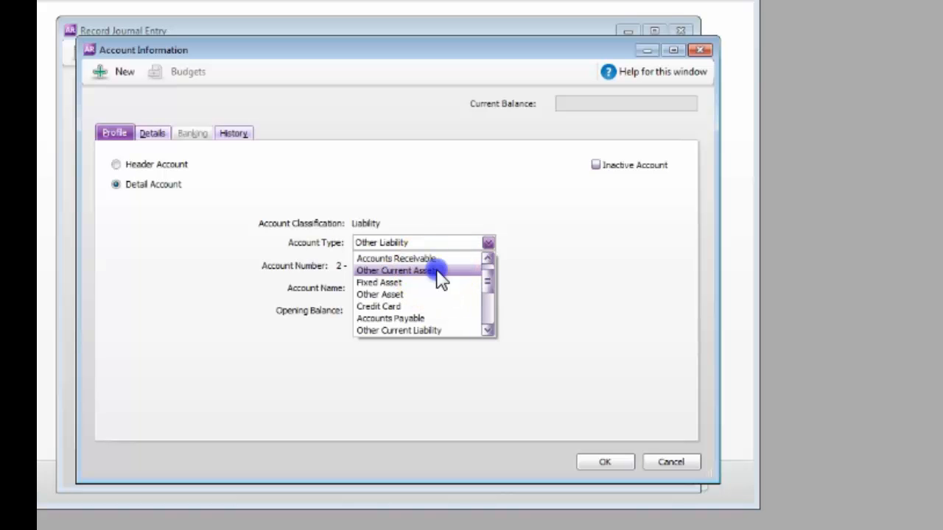
left_click(385, 267)
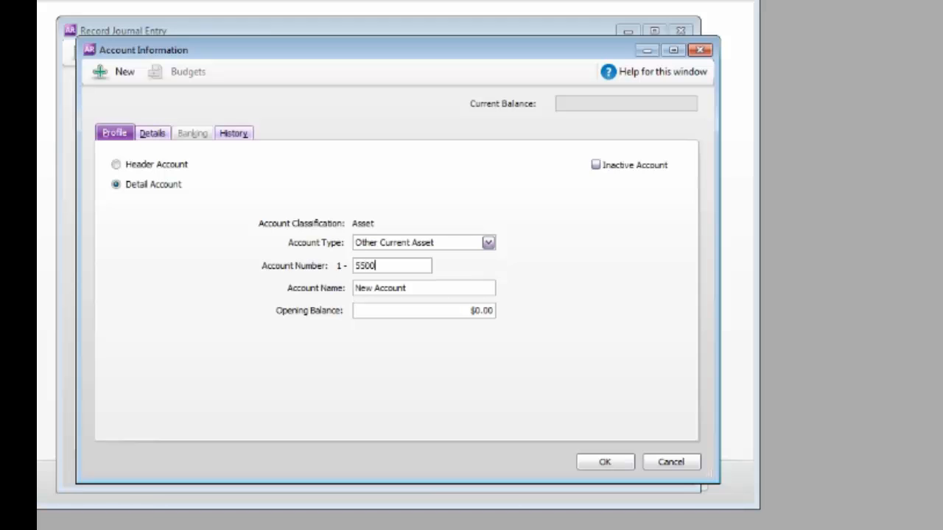
left_click(437, 287)
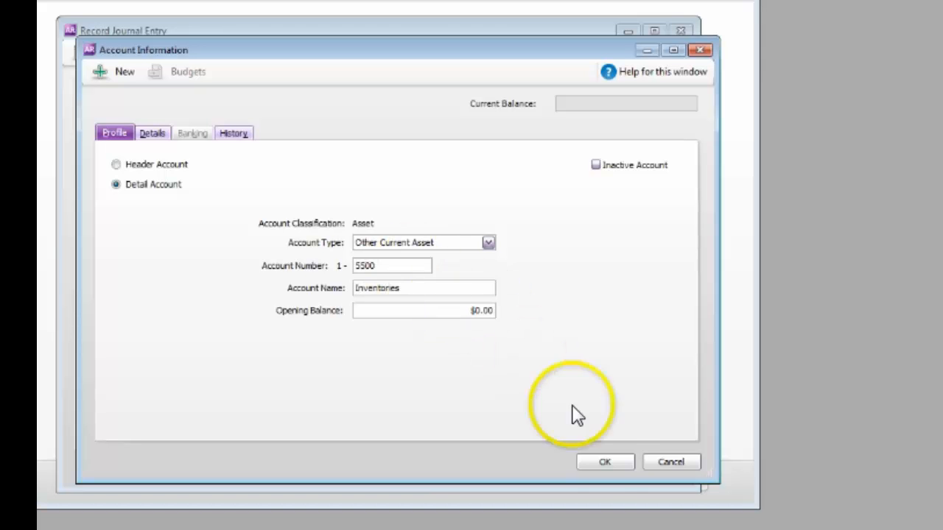
left_click(602, 462)
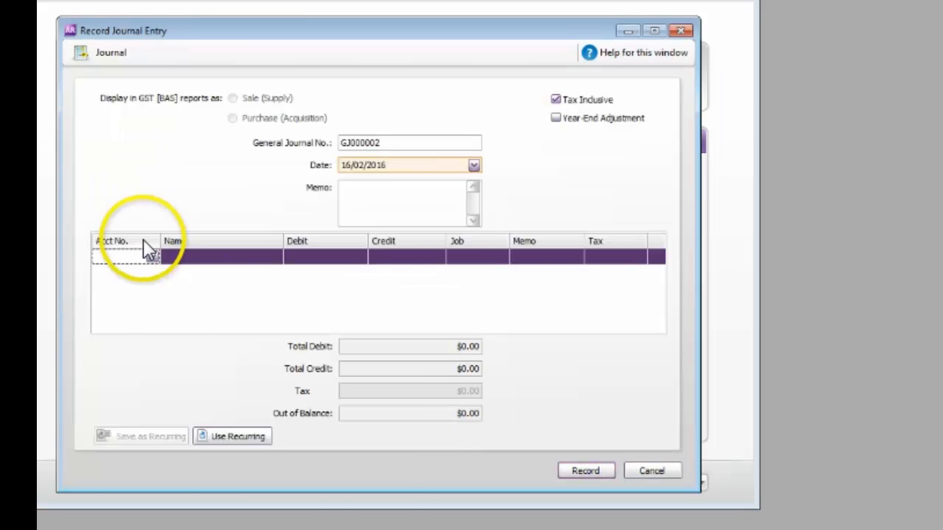
Fill the first journal line with account 1-5500 Inventories, a debit of $11,990.00 and tax code GST.
left_click(152, 256)
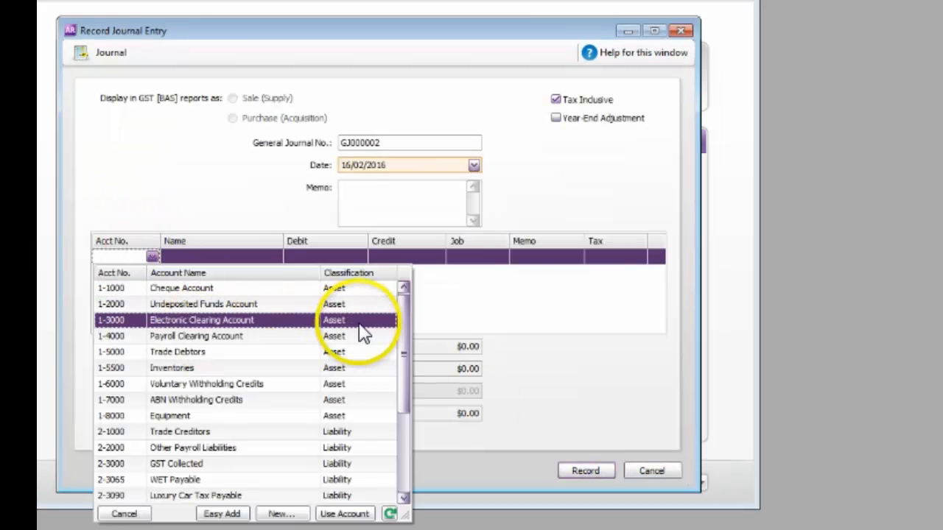
double_click(234, 372)
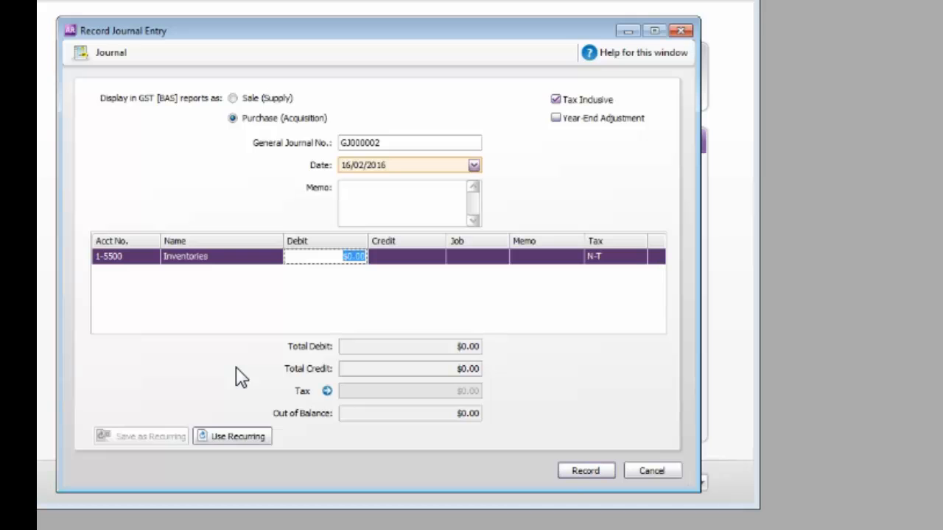
type("1100")
key("Tab")
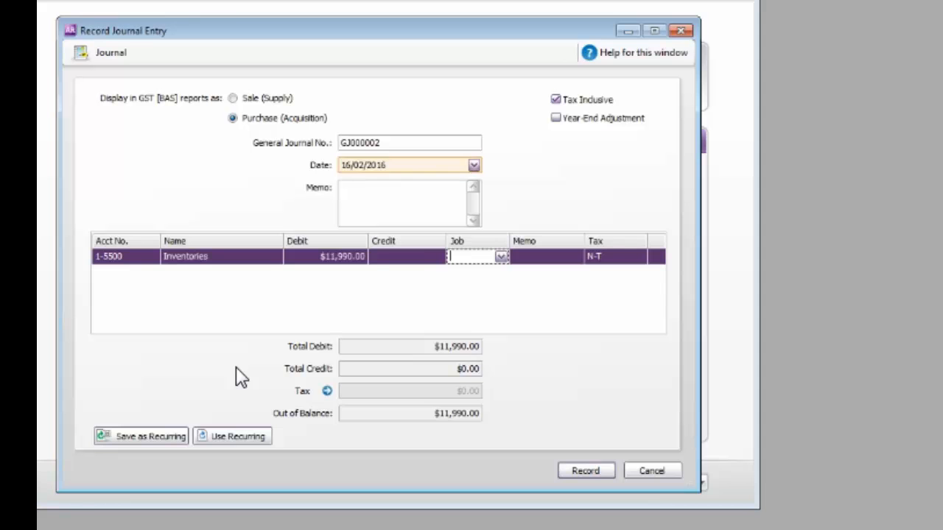
key("Tab")
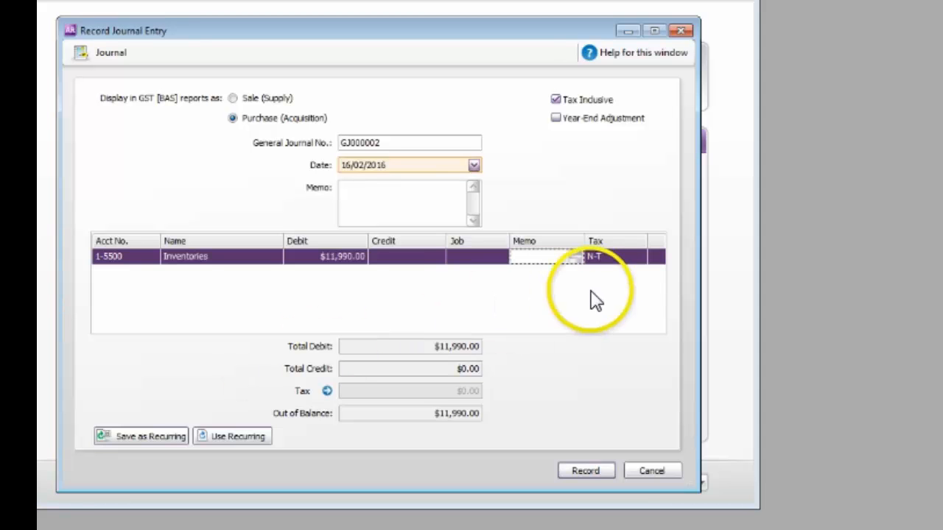
key("Tab")
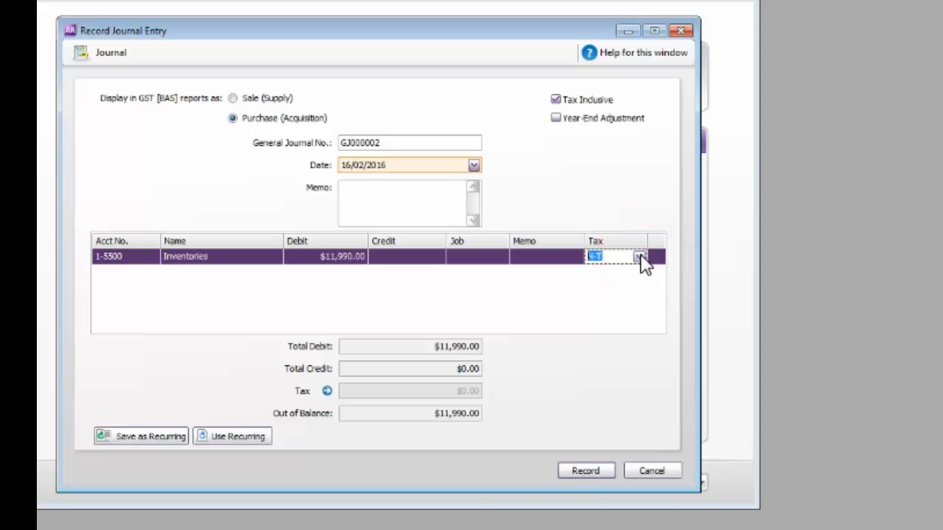
left_click(640, 257)
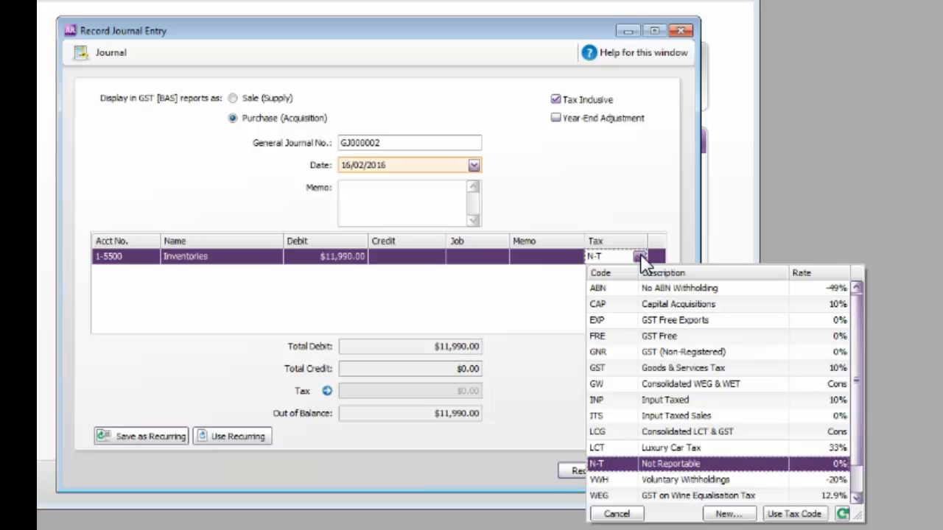
double_click(633, 368)
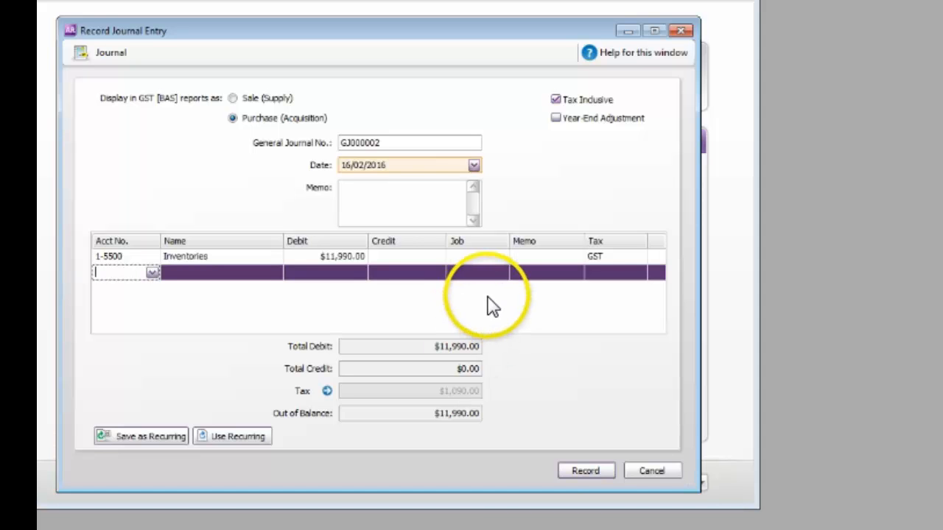
left_click(617, 257)
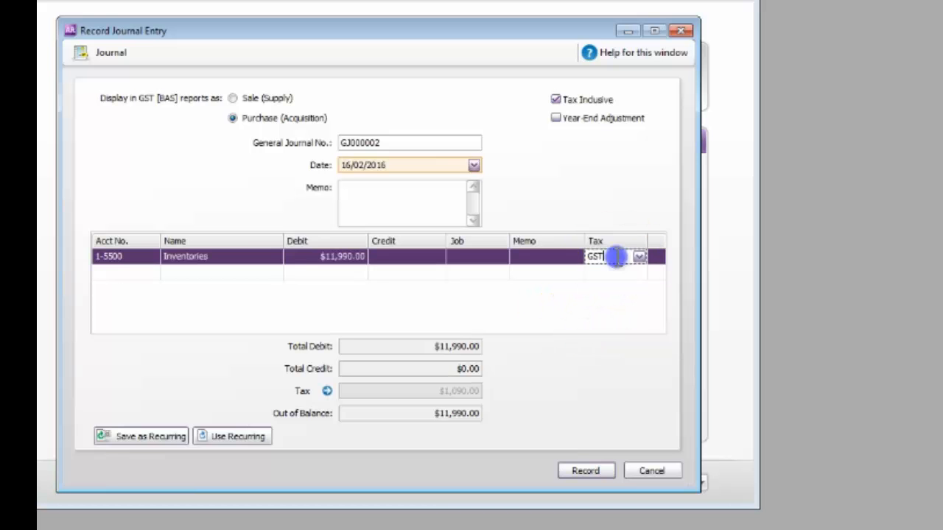
left_click(640, 258)
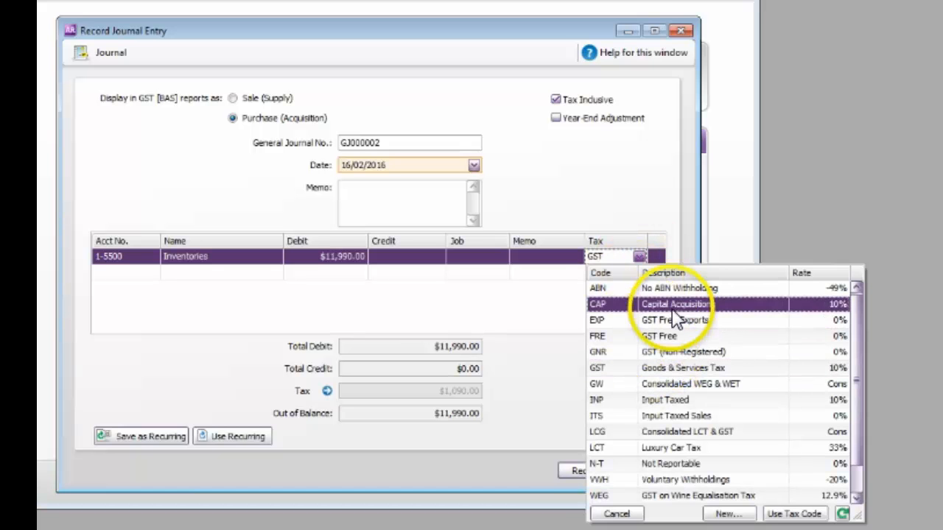
left_click(549, 317)
left_click(634, 258)
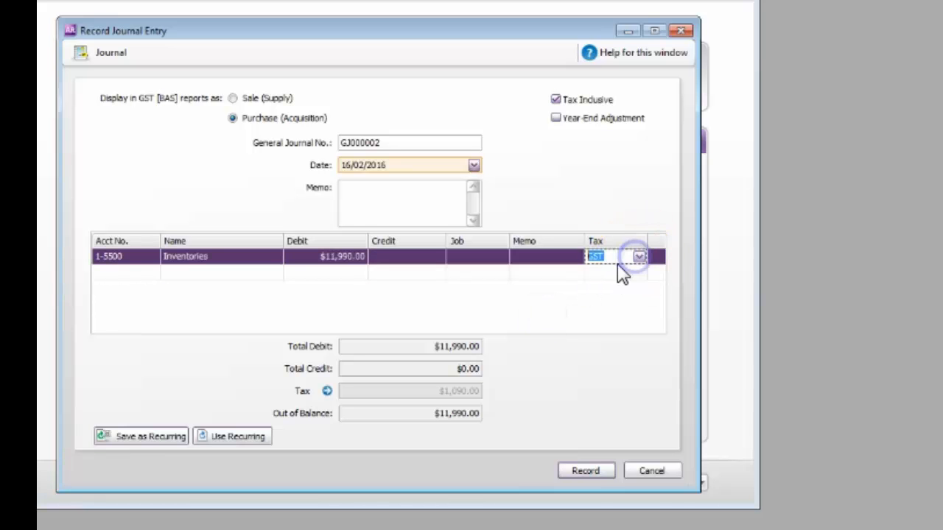
left_click(578, 287)
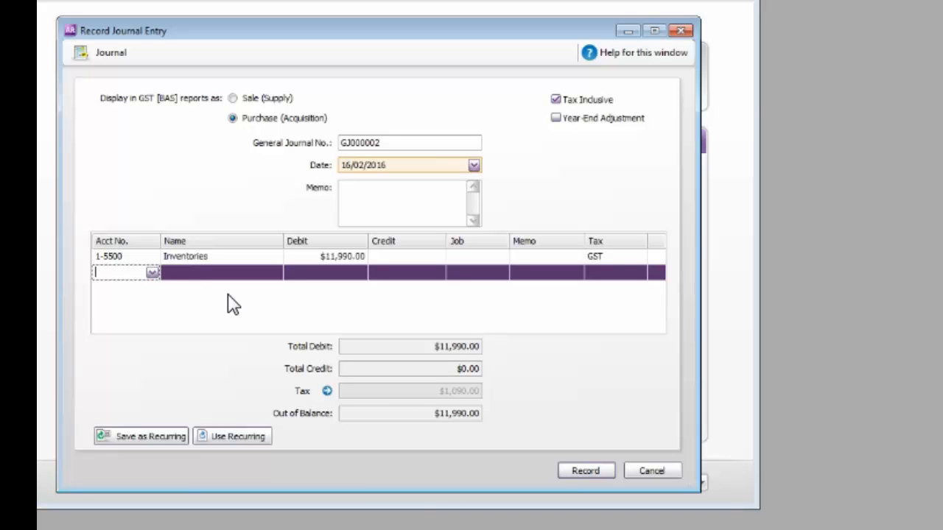
From the second journal line, create an Accounts Payable account numbered 2-1100 and name it after the creditor.
left_click(151, 272)
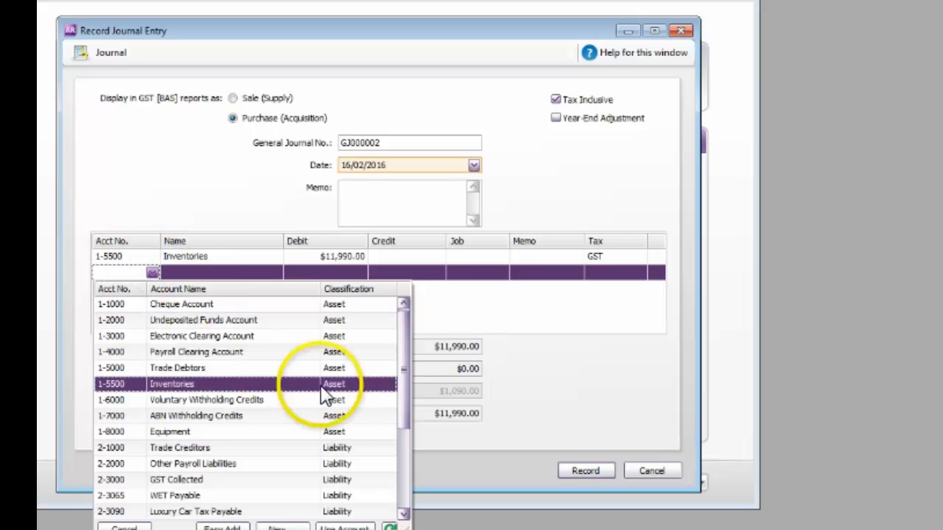
left_click_drag(404, 369, 404, 413)
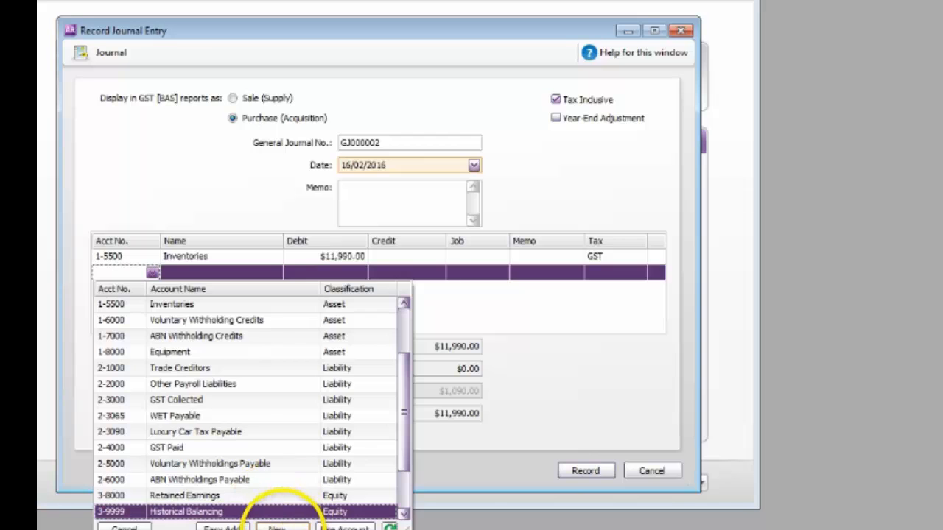
left_click(276, 527)
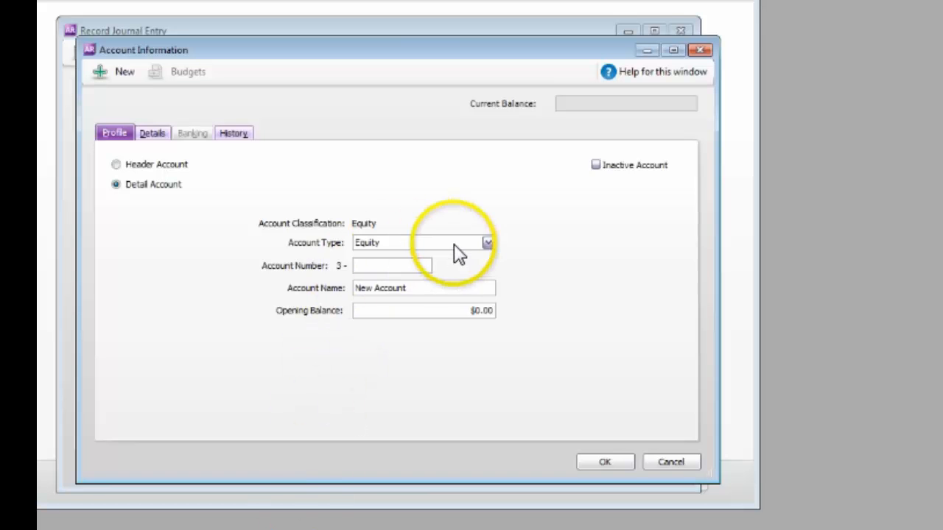
left_click(489, 243)
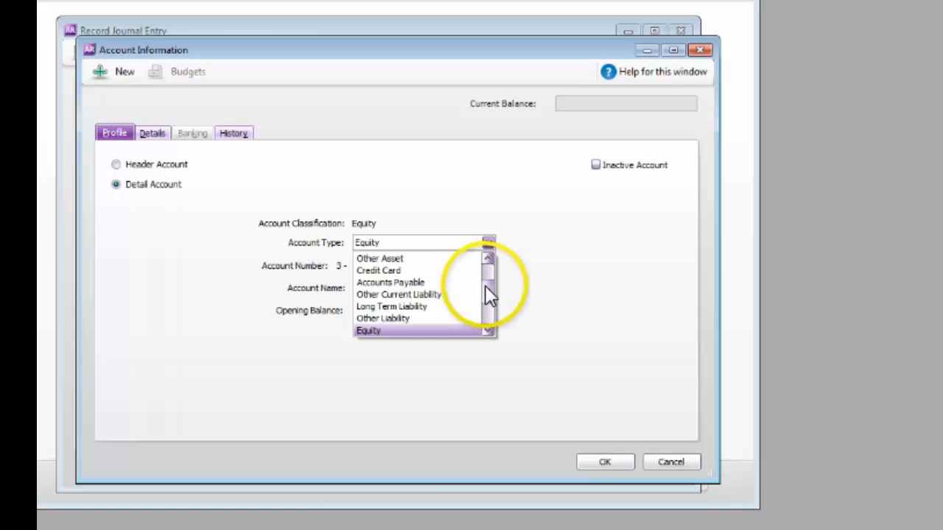
left_click(419, 282)
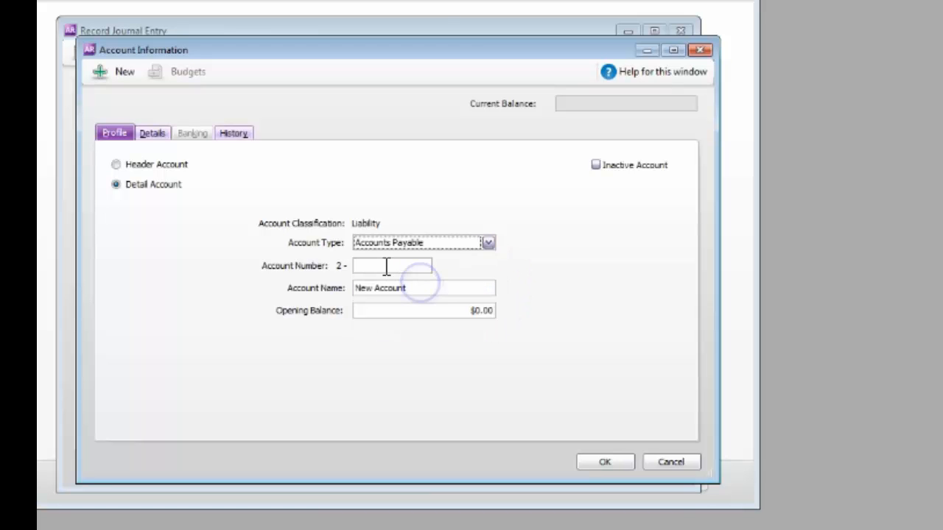
left_click(386, 267)
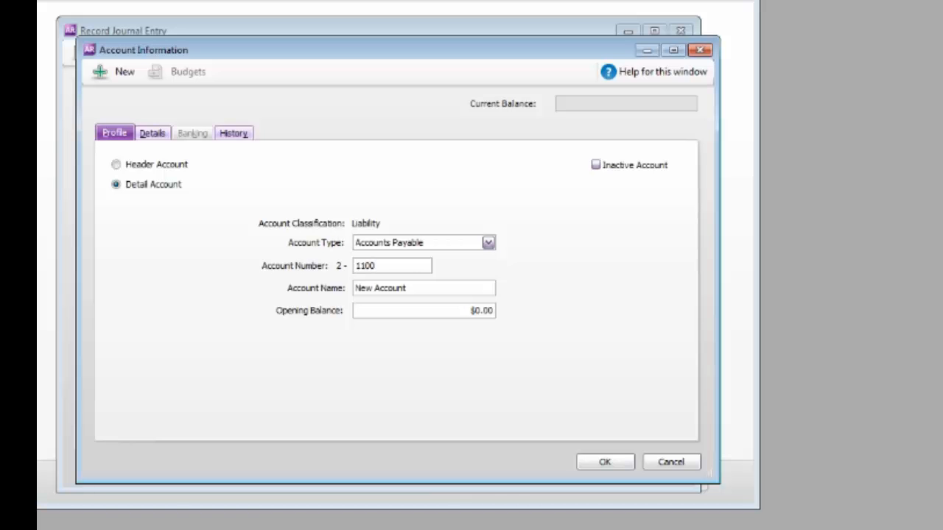
key("Tab")
type("Po")
left_click(602, 465)
Credit account 2-1100 with $11,990.00 on the second line, record the journal entry and close the entry window.
left_click(152, 274)
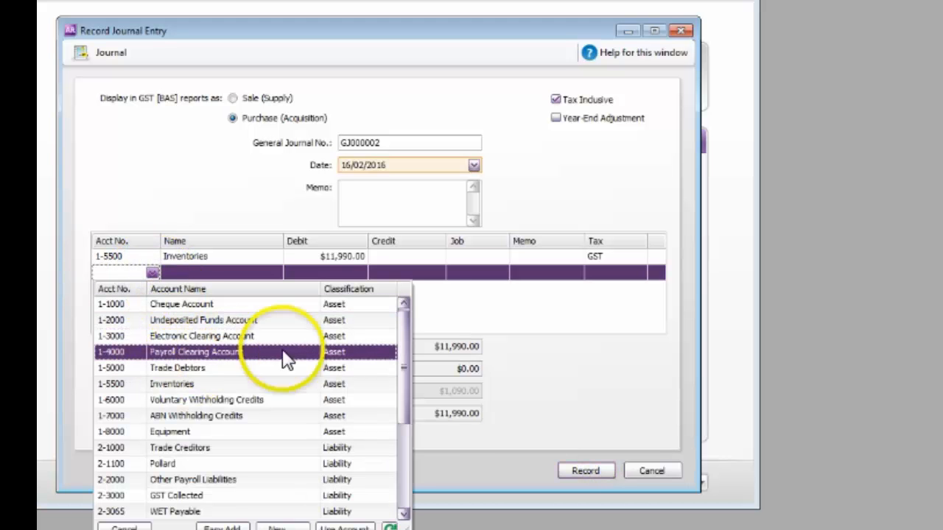
double_click(255, 467)
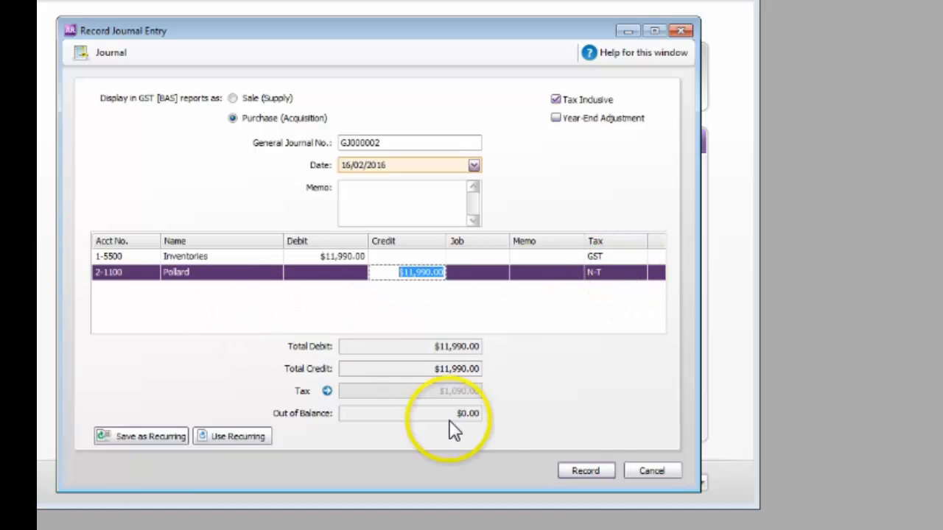
left_click(589, 471)
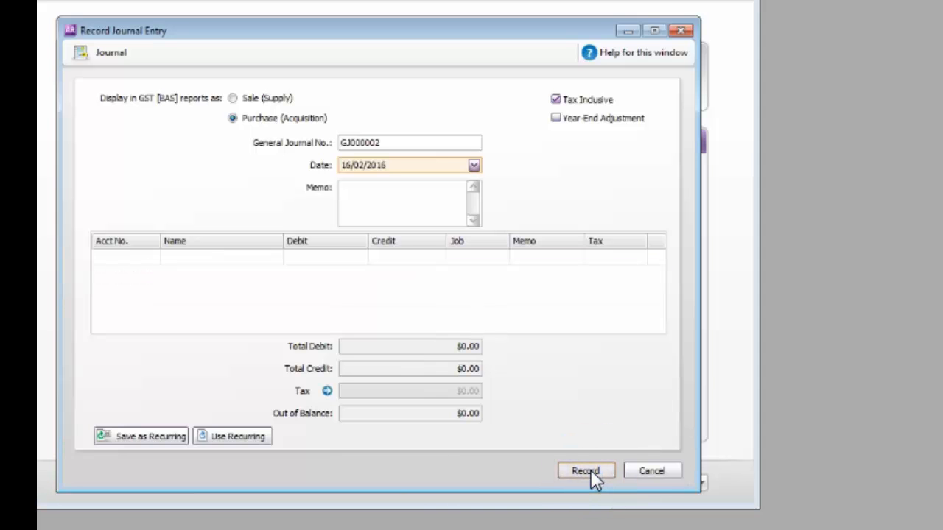
left_click(656, 472)
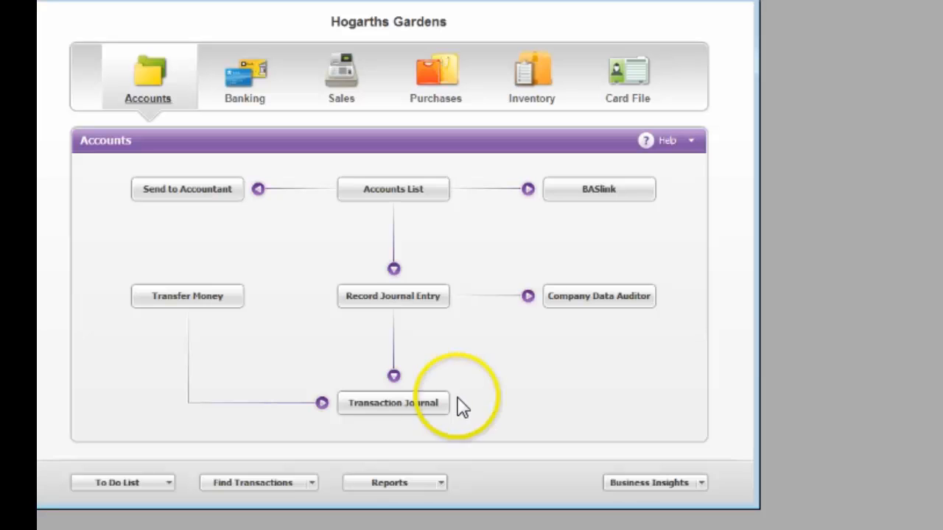
Delete the insurance transaction GJ000001 through the Transaction Journal, and close the journal.
left_click(427, 405)
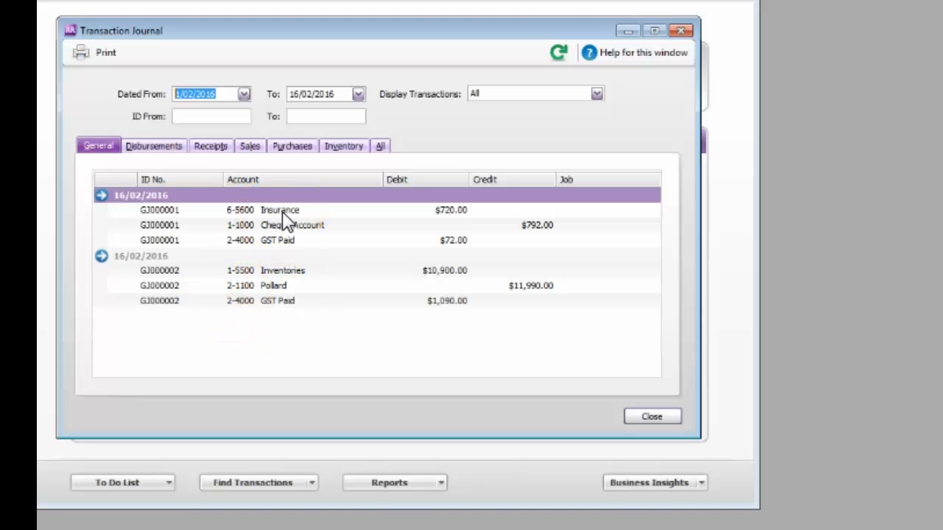
left_click(101, 198)
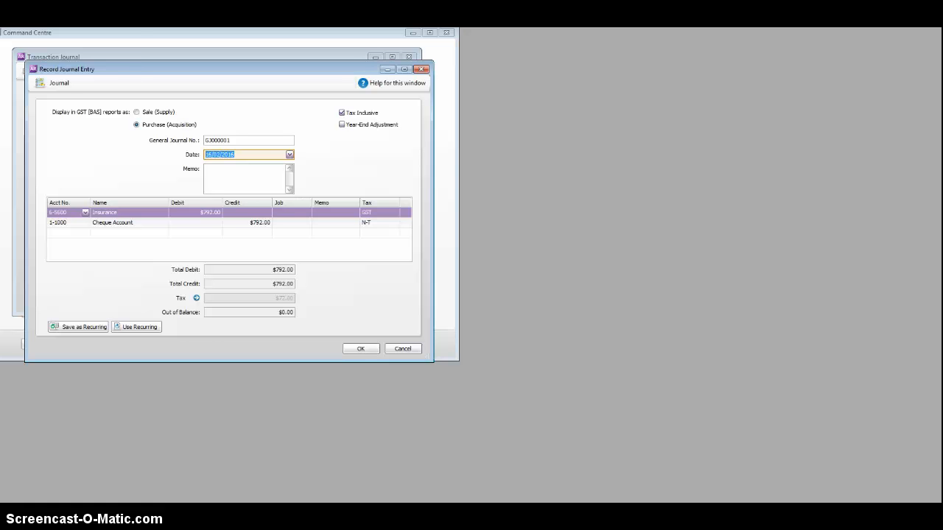
key("alt+e")
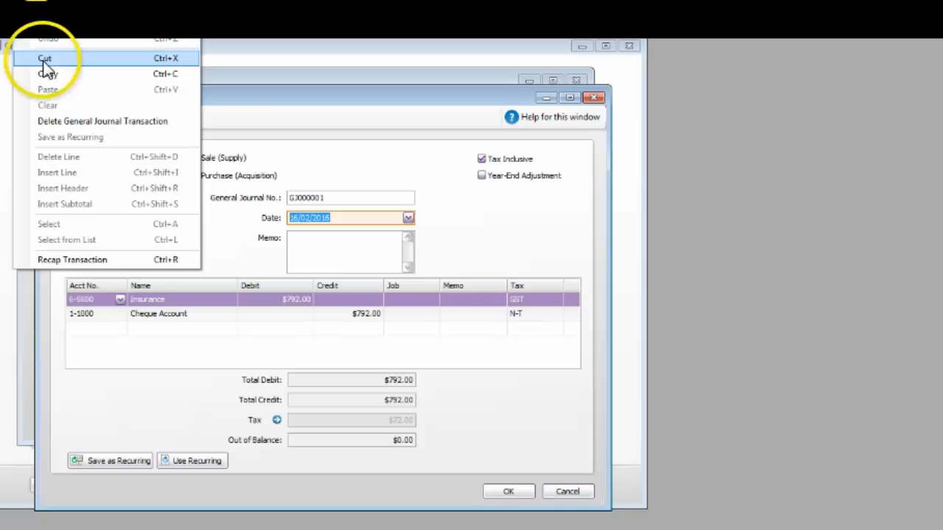
left_click(75, 123)
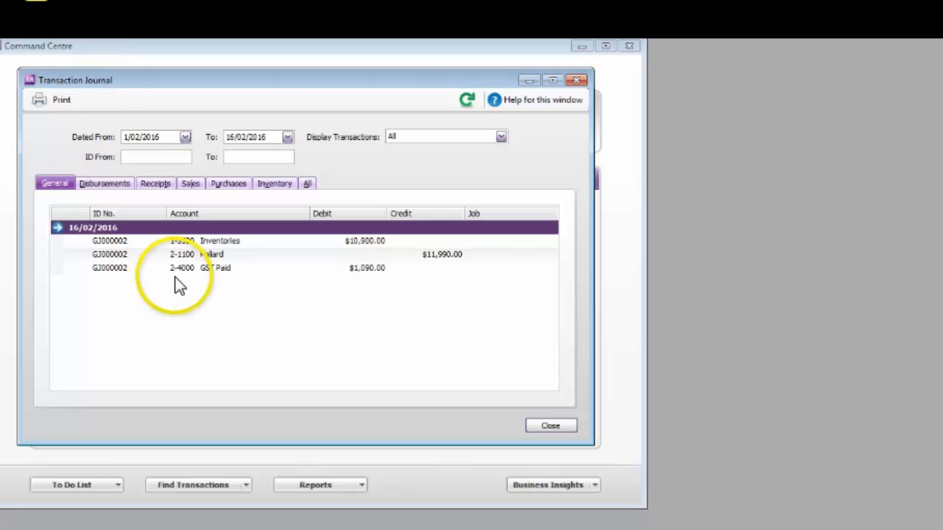
left_click(567, 426)
Open a new journal entry and look for the option that erases a general journal transaction.
left_click(345, 321)
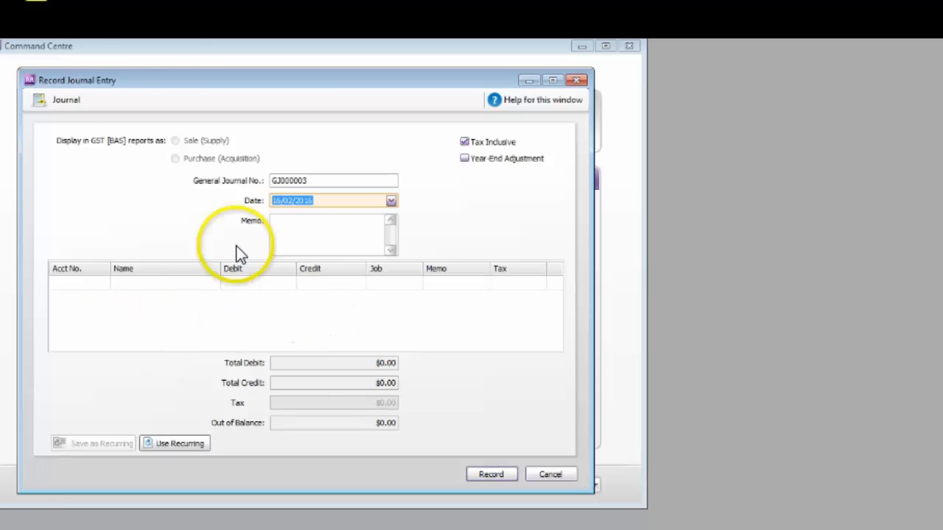
left_click(24, 24)
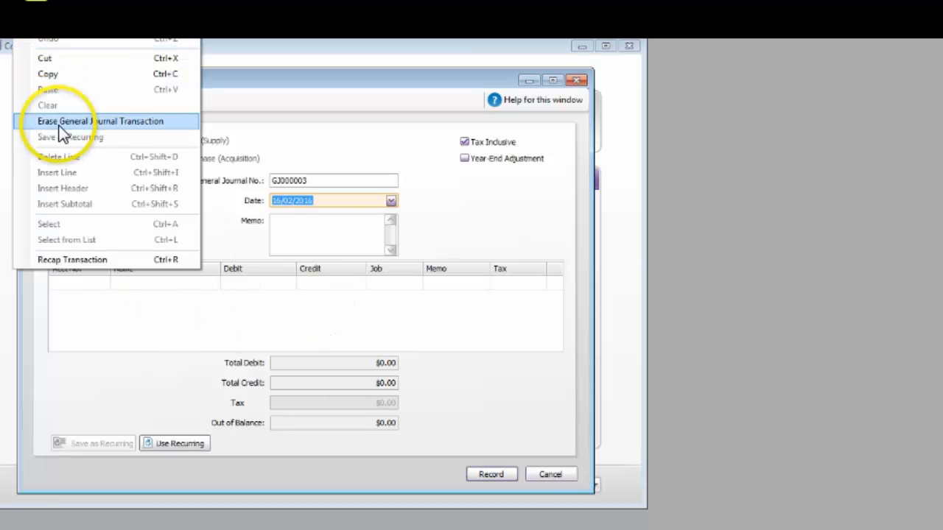